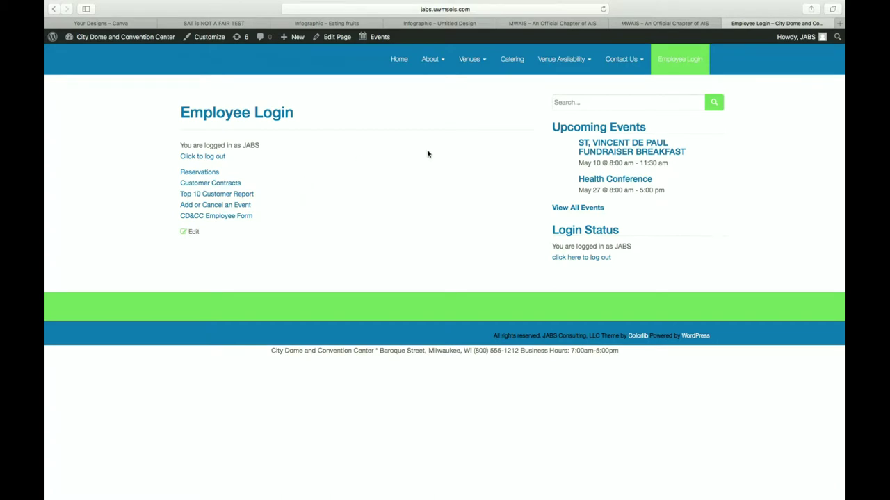
Open the venue availability options in the site's top navigation
left_click(556, 62)
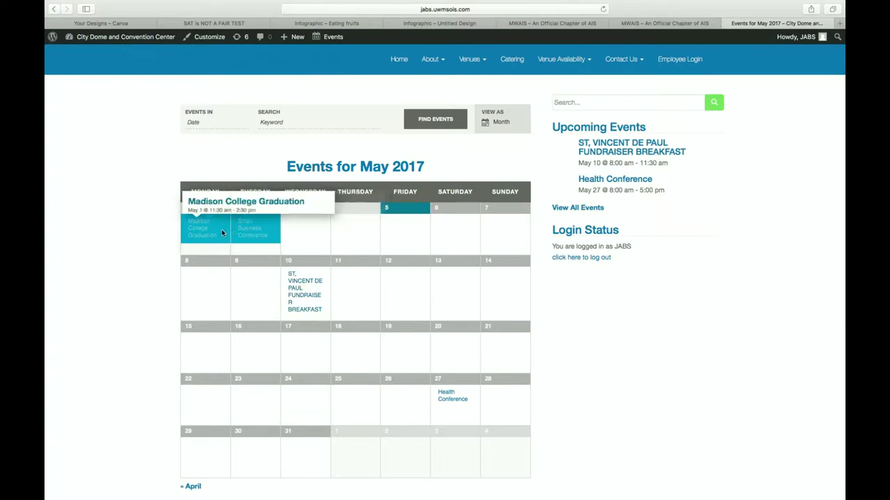
left_click(672, 62)
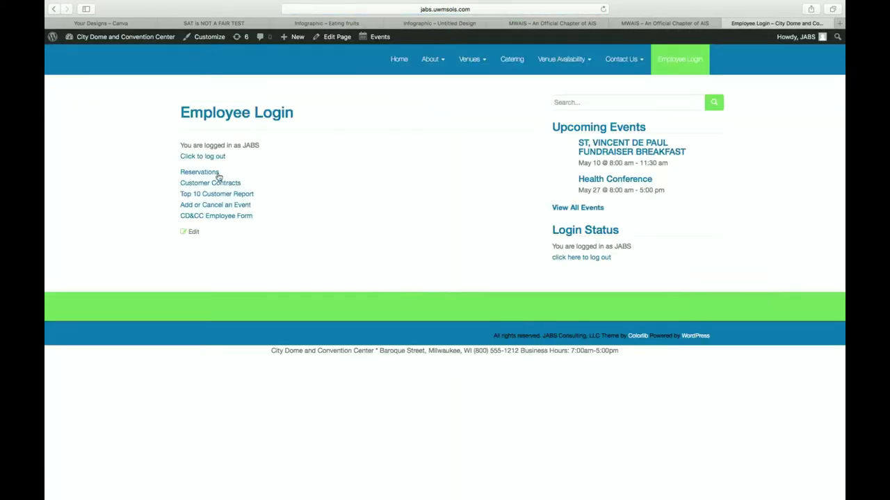
left_click(205, 172)
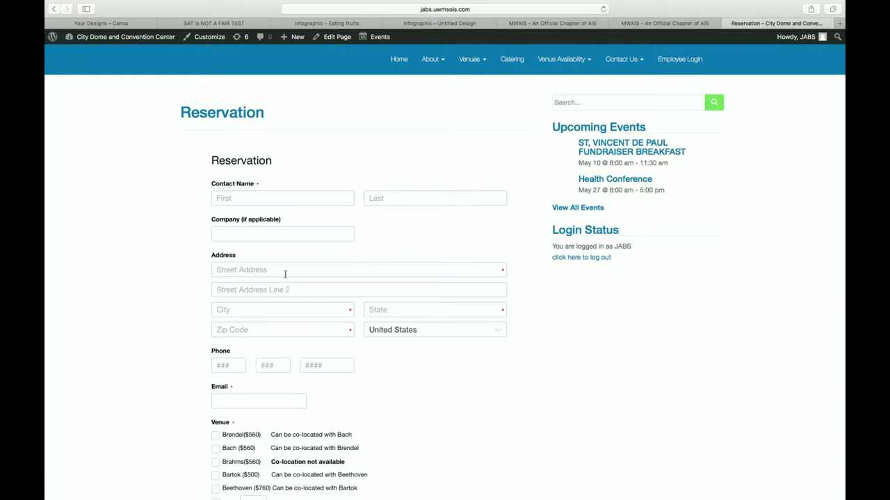
scroll(445, 271, "down", 2)
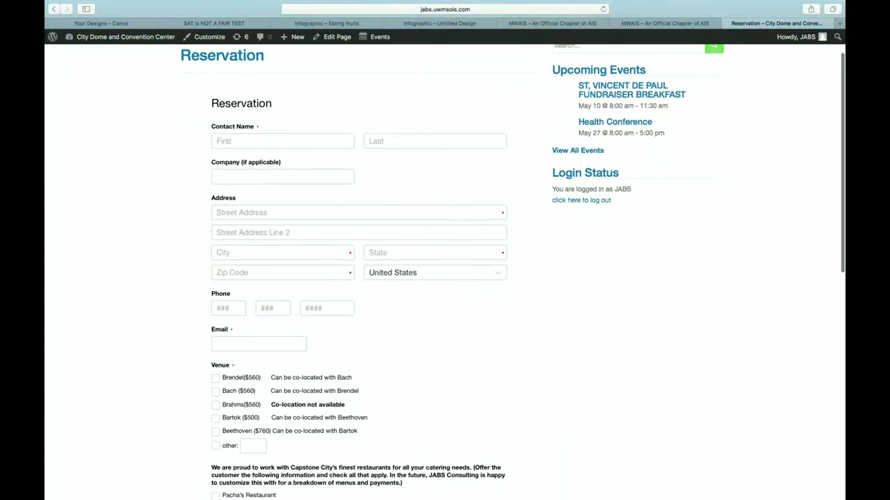
scroll(445, 271, "down", 1)
scroll(445, 271, "down", 1)
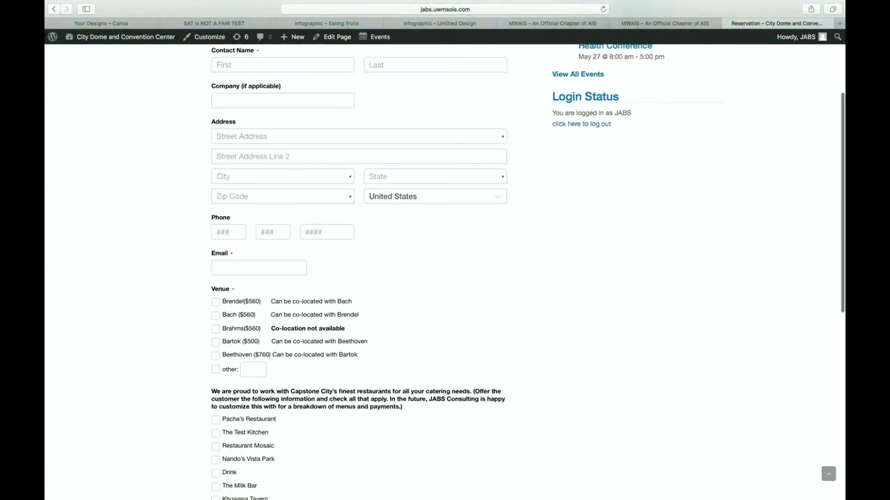
scroll(444, 271, "down", 1)
scroll(445, 271, "down", 1)
scroll(445, 271, "down", 1)
scroll(445, 271, "down", 1)
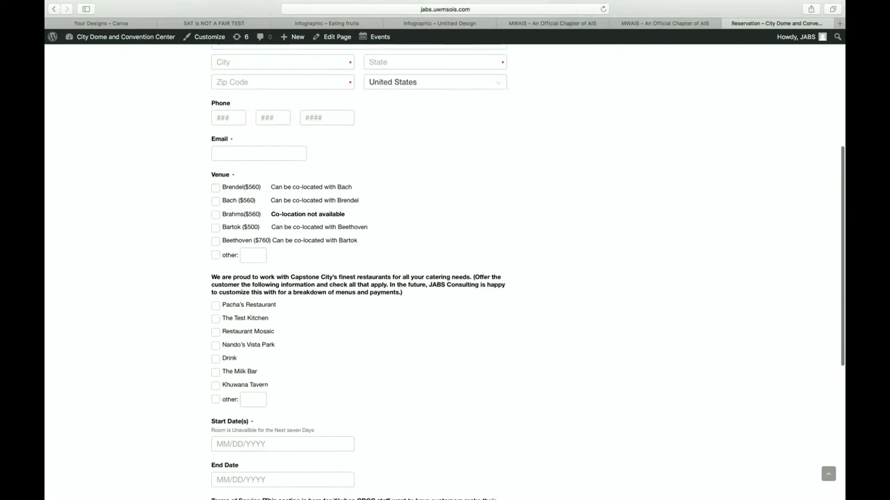
scroll(445, 271, "down", 1)
scroll(445, 271, "down", 1)
scroll(445, 271, "down", 1)
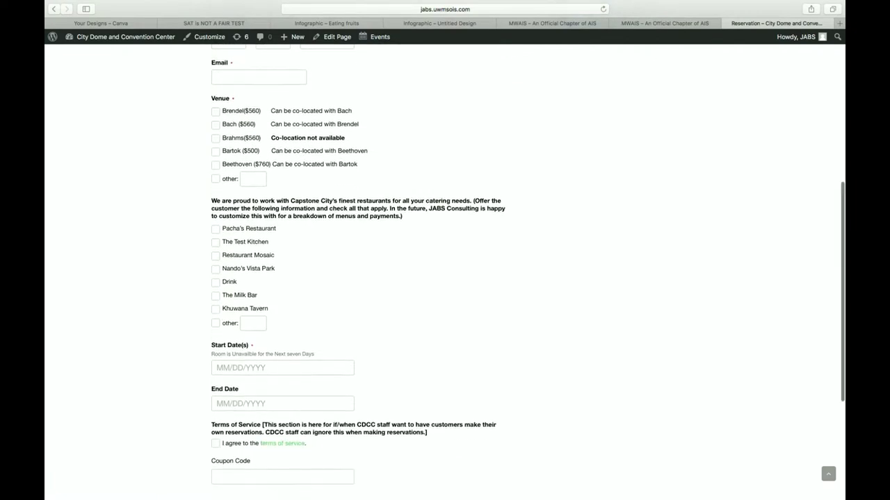
scroll(445, 271, "down", 1)
scroll(445, 271, "down", 1)
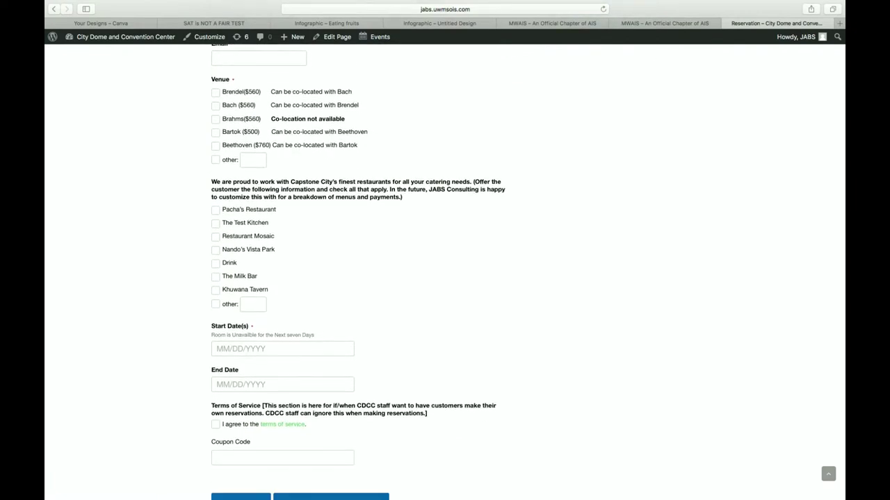
scroll(444, 271, "down", 1)
scroll(445, 271, "down", 2)
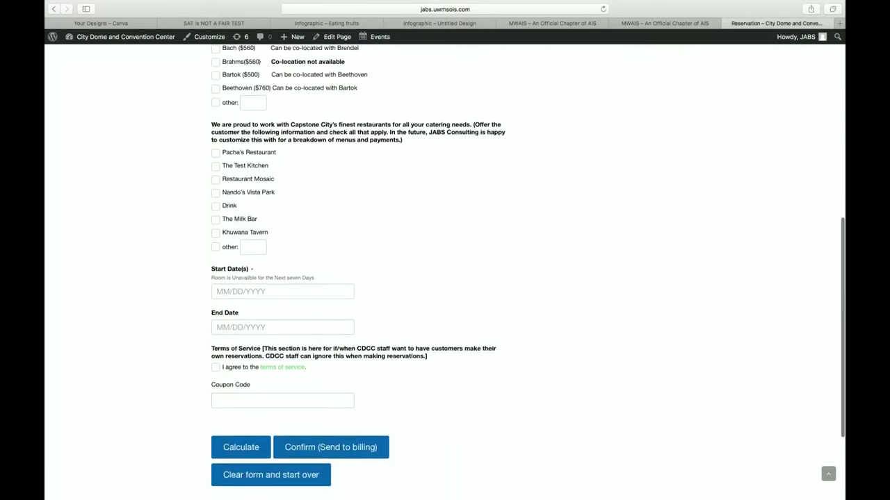
scroll(445, 271, "down", 1)
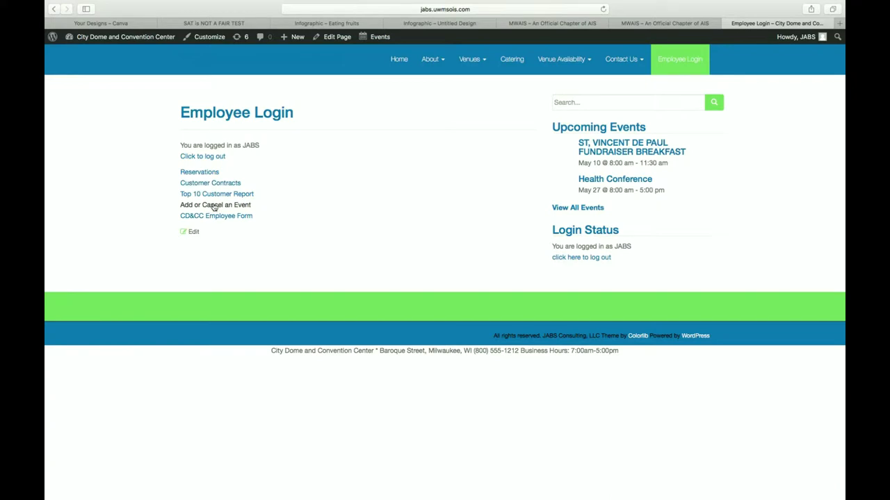
left_click(214, 205)
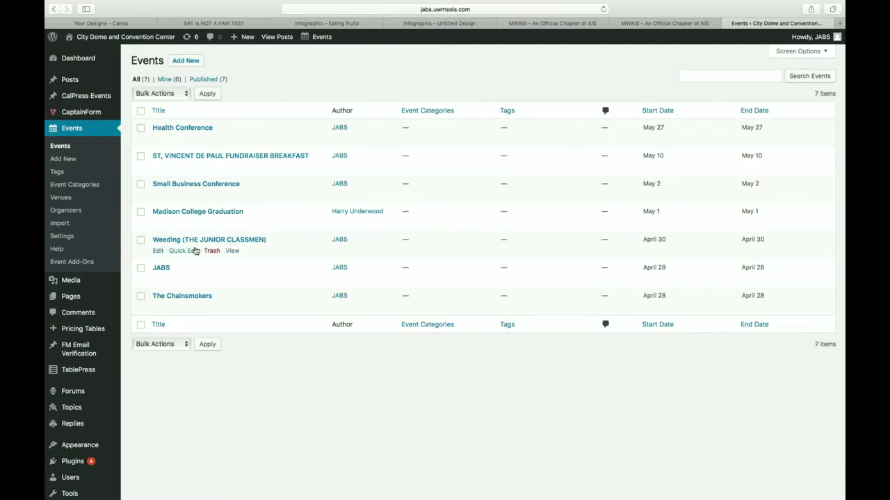
mouse_move(162, 271)
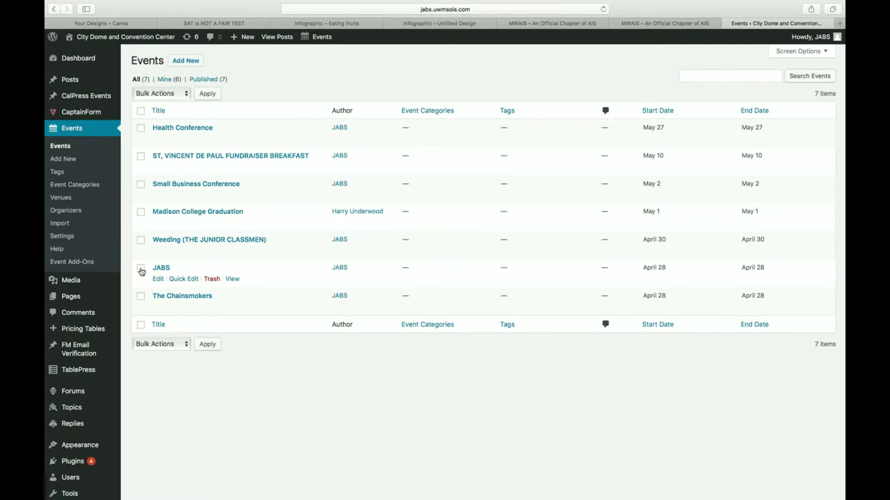
Move the JABS event to the trash with the Bulk Actions menu
left_click(142, 270)
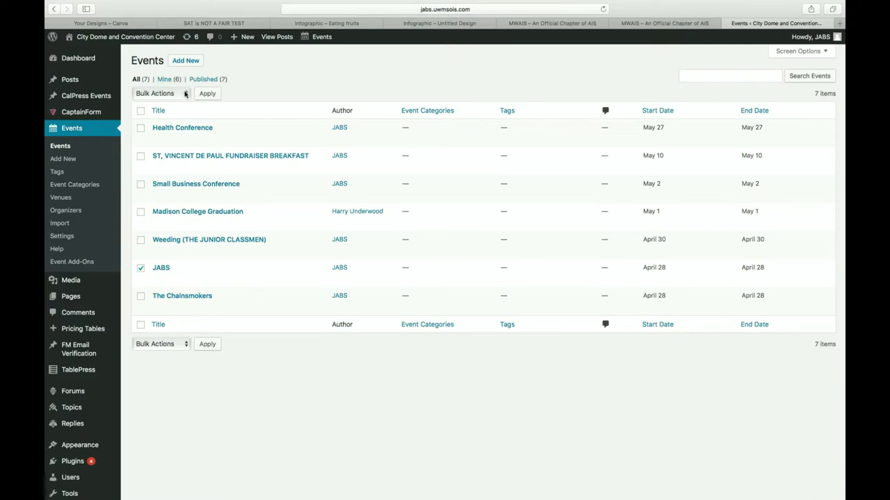
left_click(187, 95)
left_click(157, 112)
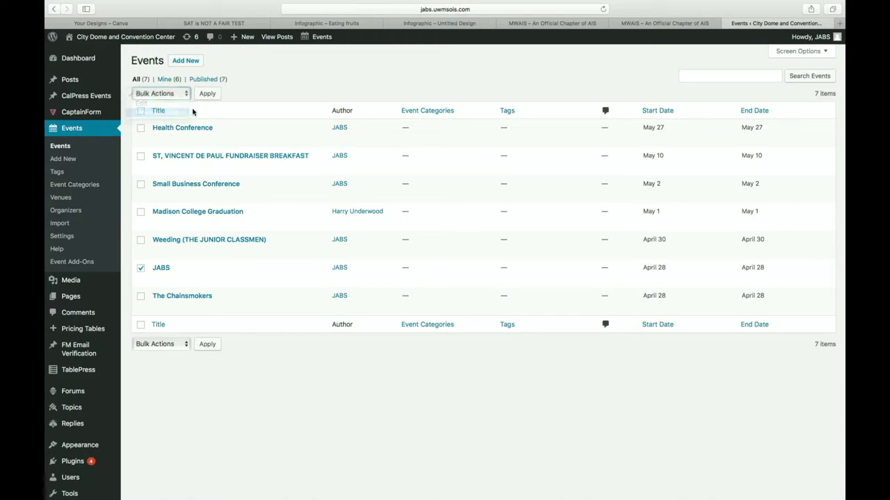
left_click(207, 93)
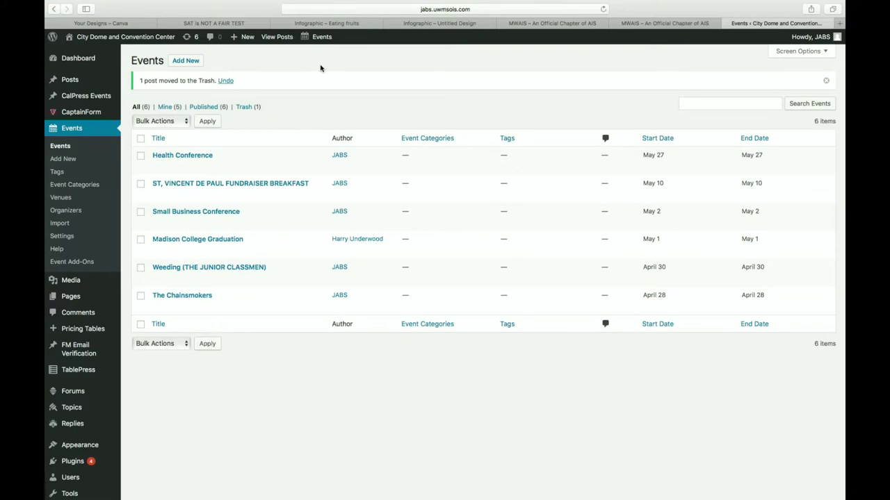
Restore the JABS event from the Trash view
left_click(242, 107)
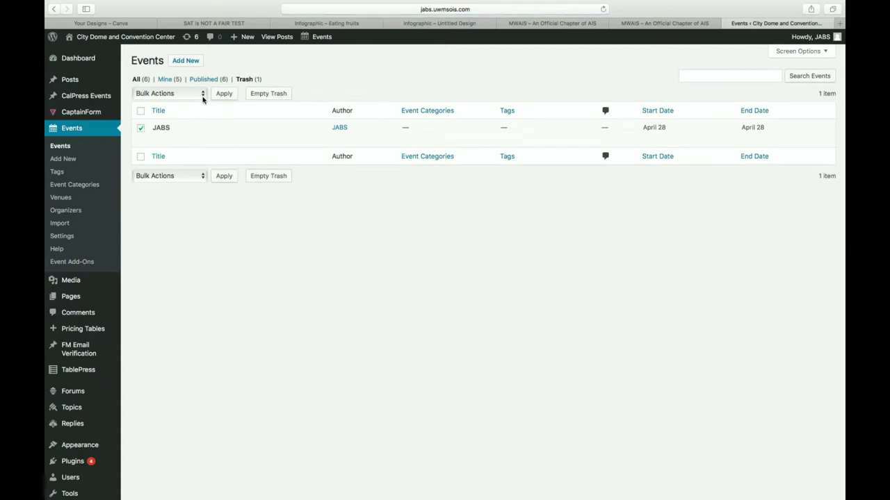
left_click(202, 94)
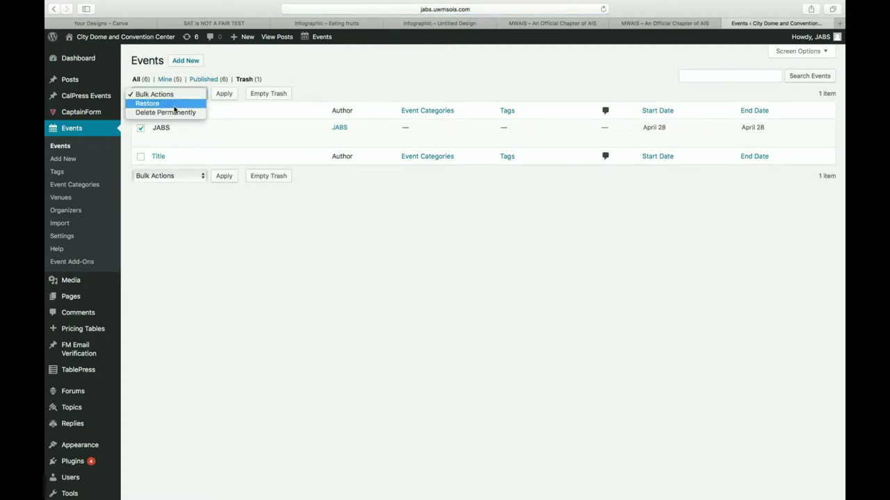
left_click(175, 104)
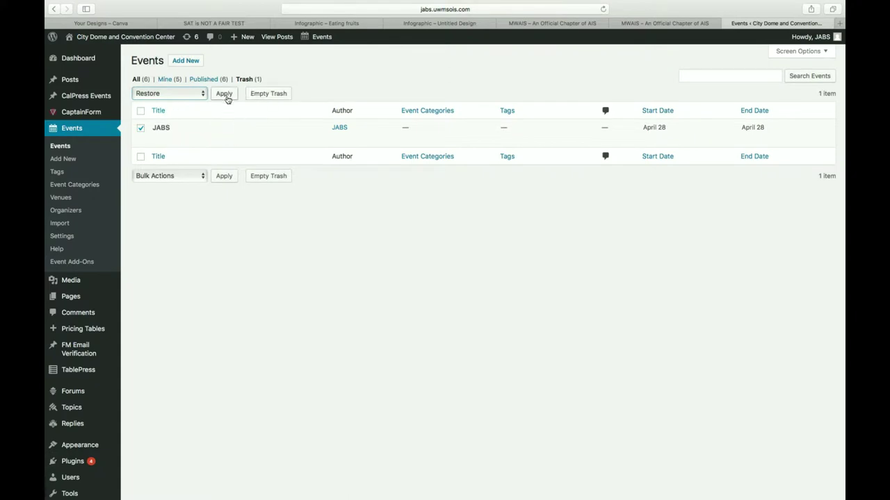
left_click(226, 98)
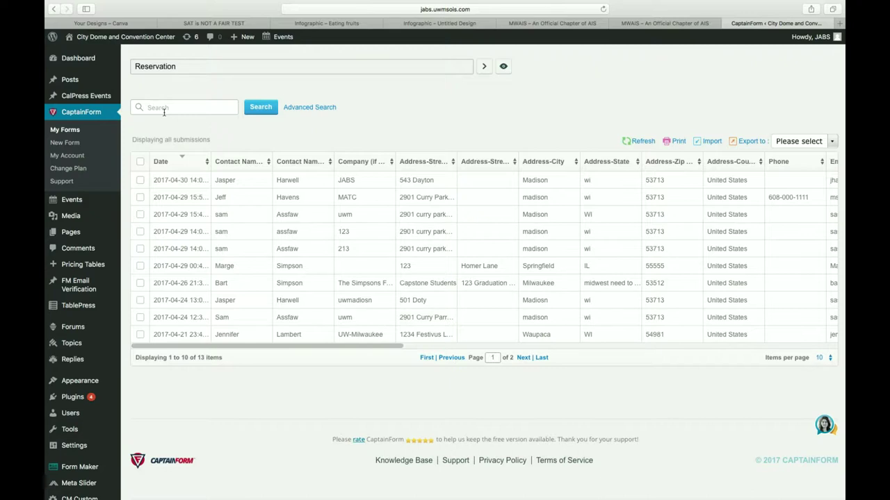
left_click(159, 111)
type("JA")
type("BS")
left_click(258, 107)
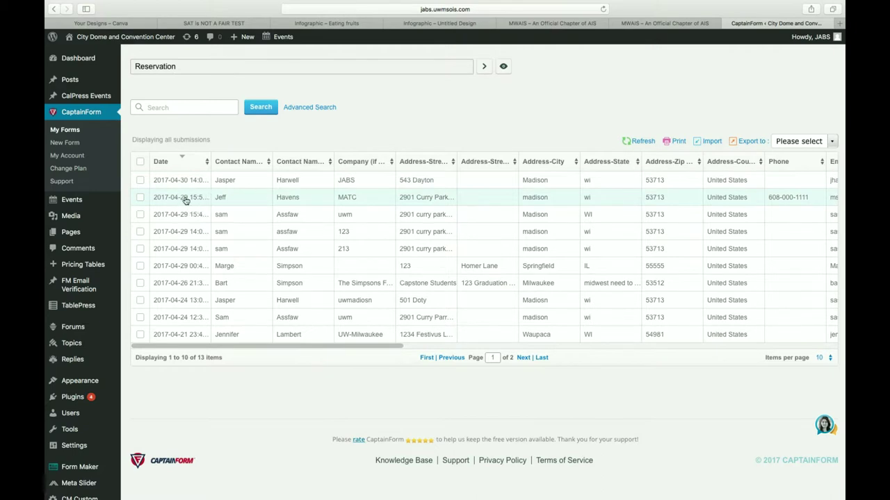
double_click(185, 199)
left_click(185, 198)
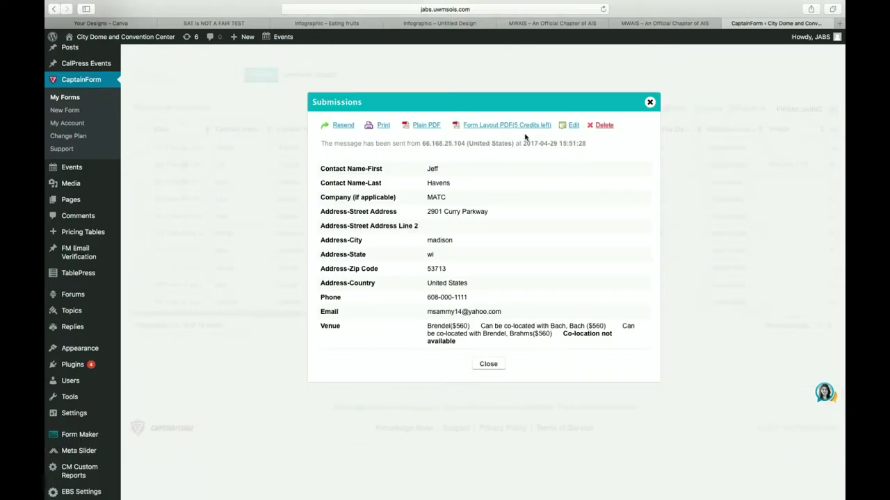
Edit the open submission and uncheck Bach from the chosen venues
left_click(573, 126)
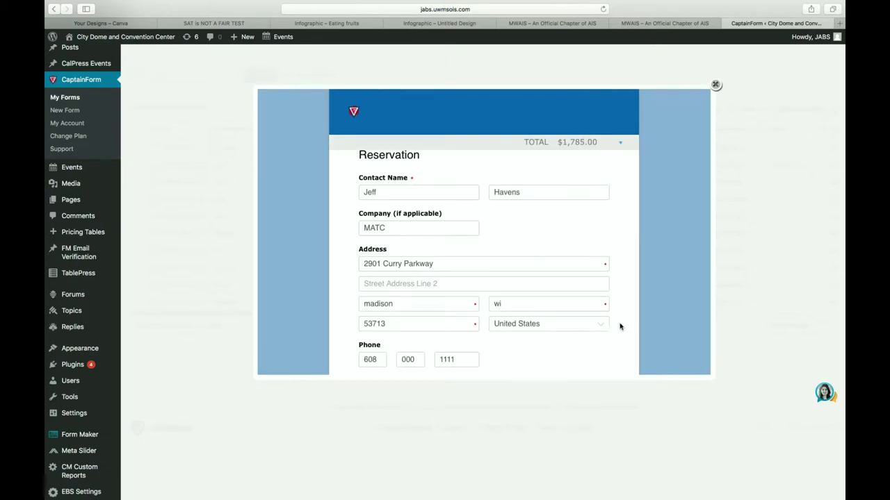
scroll(631, 308, "down", 1)
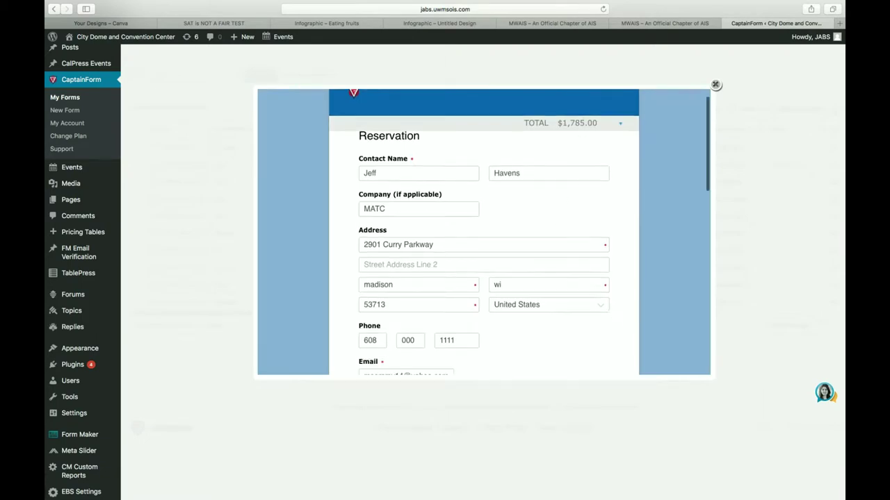
scroll(631, 308, "down", 2)
scroll(631, 309, "down", 2)
scroll(631, 309, "down", 1)
scroll(631, 309, "down", 2)
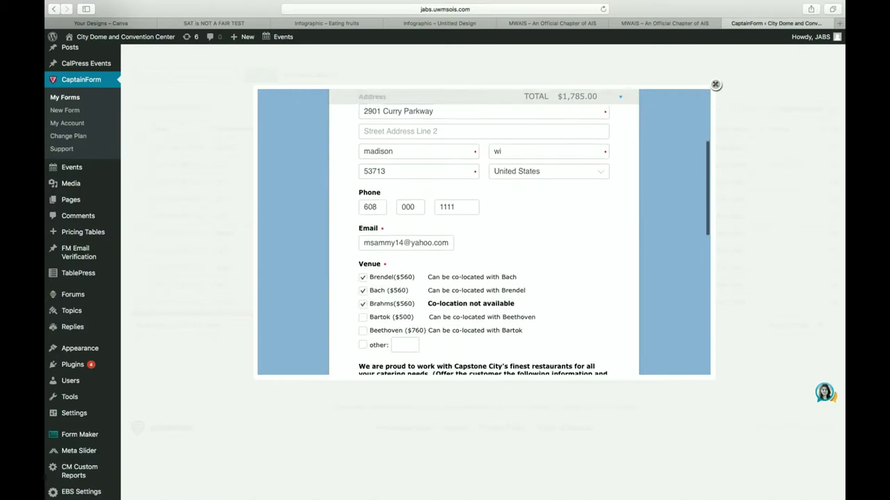
scroll(631, 309, "down", 1)
scroll(631, 309, "down", 1)
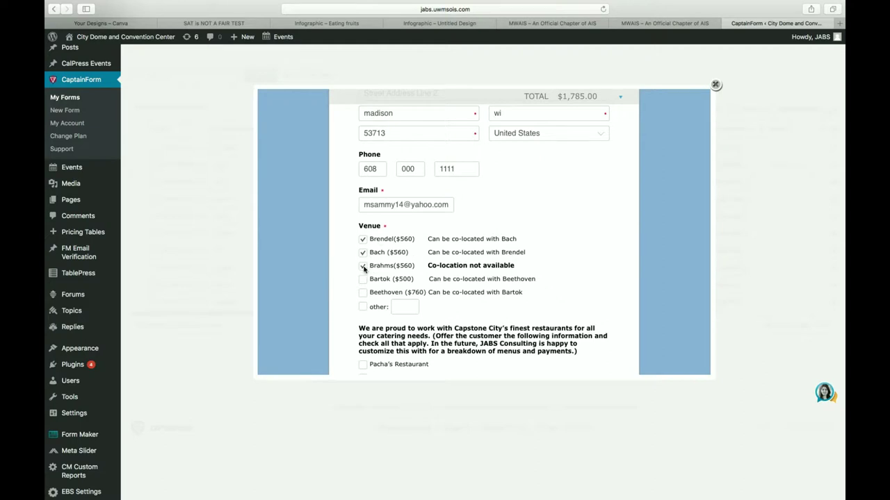
left_click(363, 254)
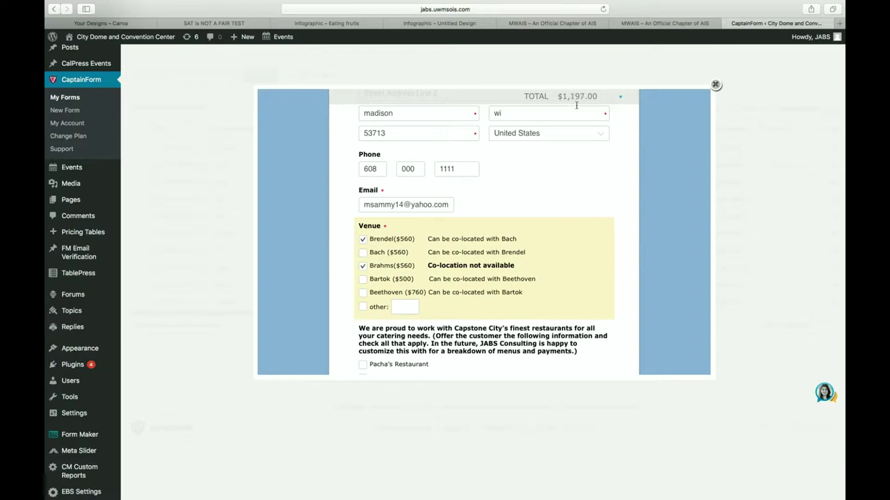
Recalculate the itemised price table, giving a $1,197 total with subtotal and tax
scroll(629, 309, "up", 1)
scroll(629, 309, "down", 1)
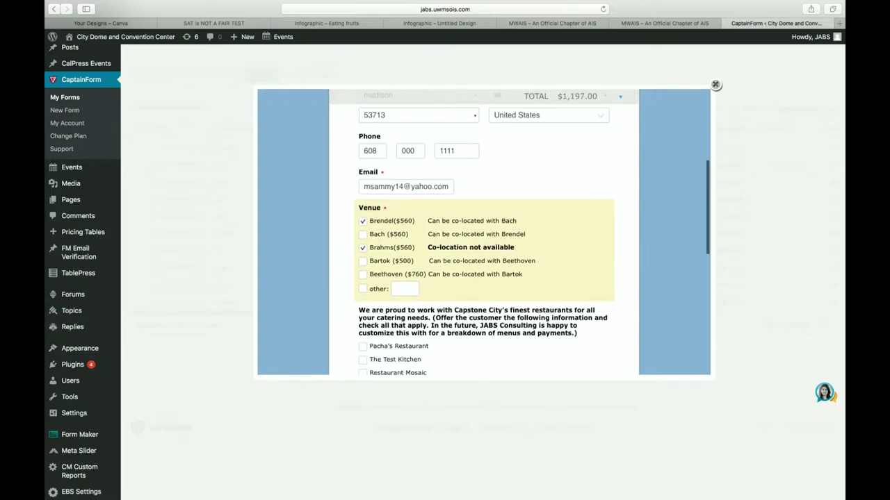
scroll(629, 310, "down", 4)
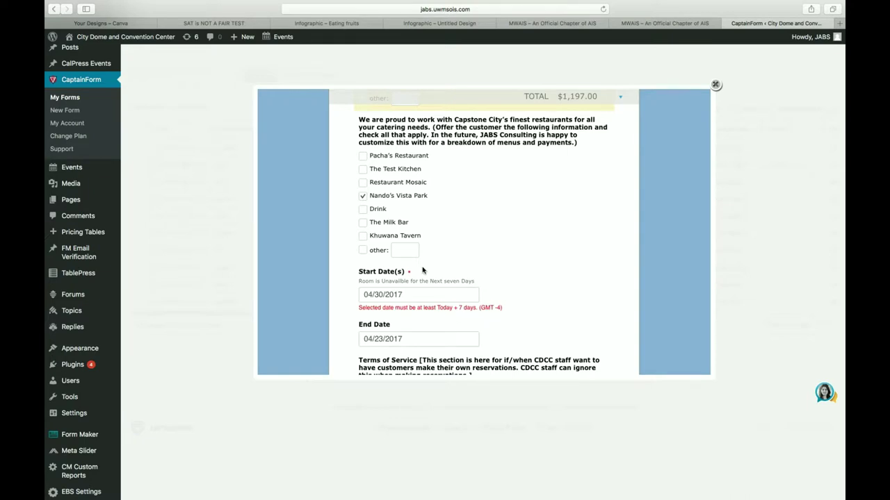
scroll(422, 271, "down", 5)
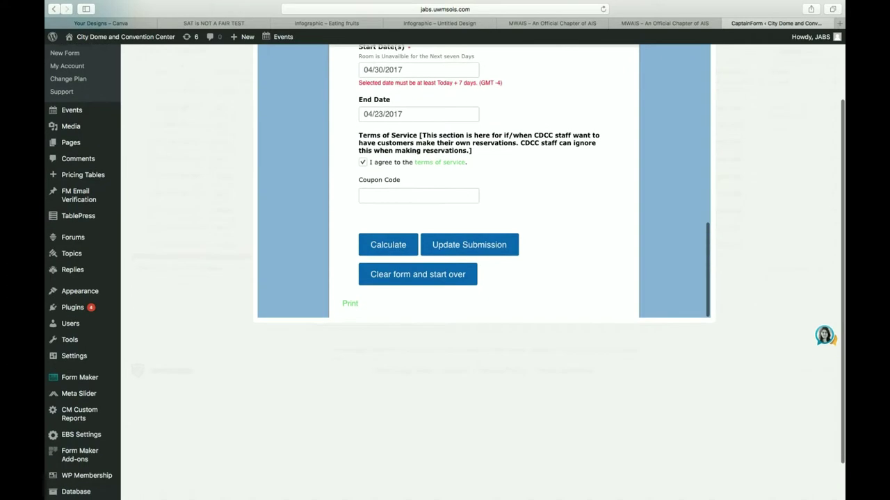
left_click(385, 247)
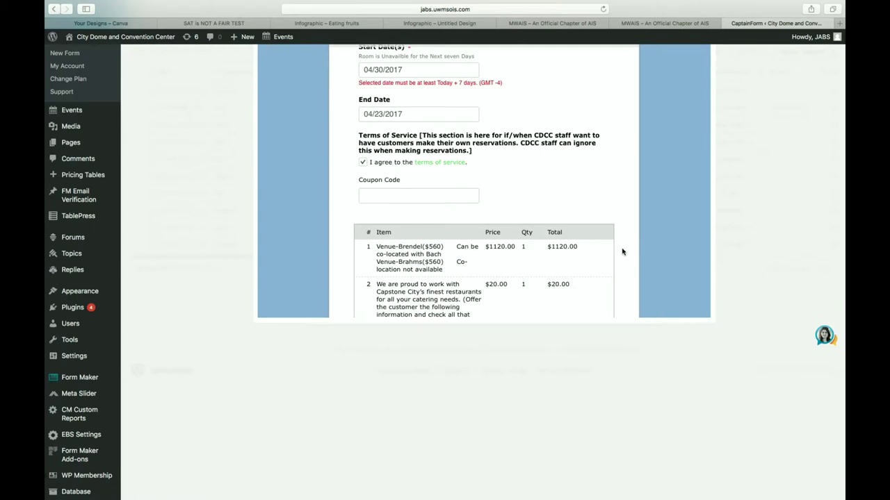
scroll(622, 252, "down", 1)
scroll(622, 252, "down", 2)
scroll(622, 253, "down", 2)
scroll(622, 252, "down", 1)
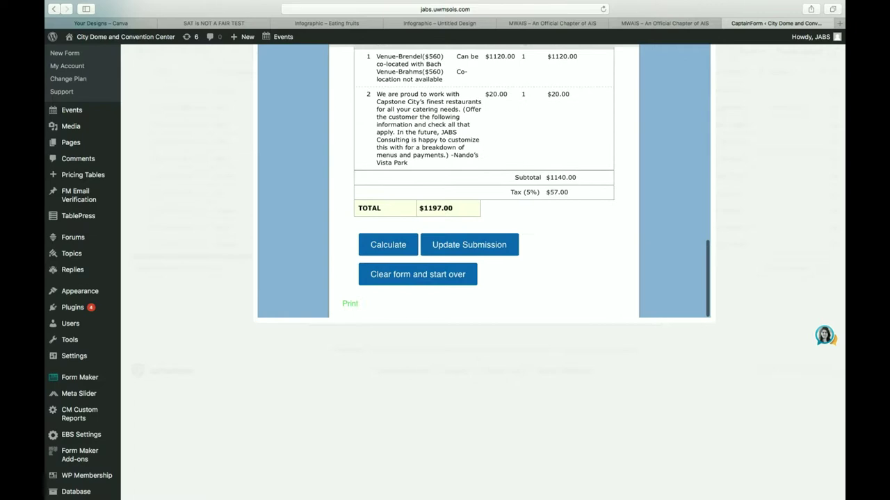
scroll(514, 292, "down", 1)
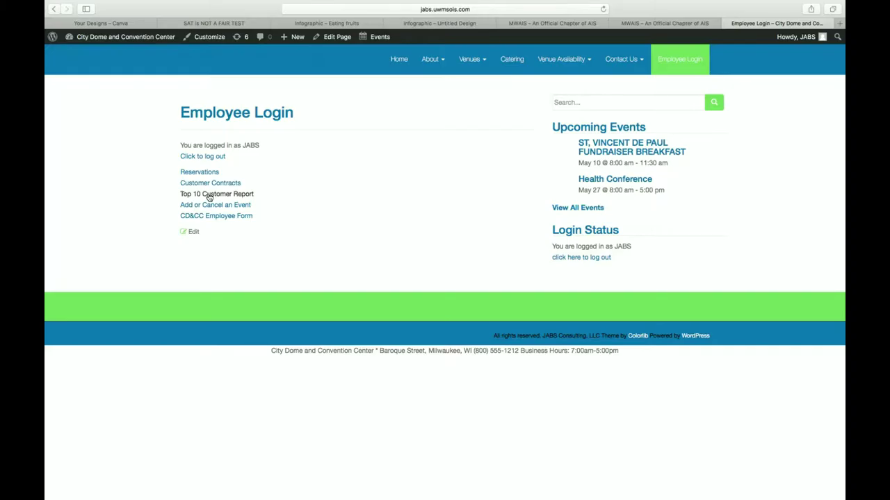
Open the Top 10 Customer Report link, then clear the JABS filter to show all 13 submissions
left_click(278, 223)
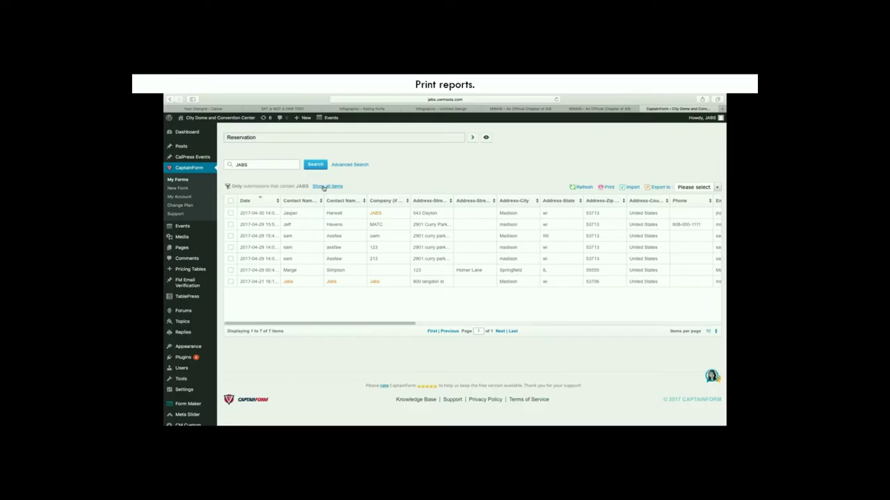
left_click(323, 187)
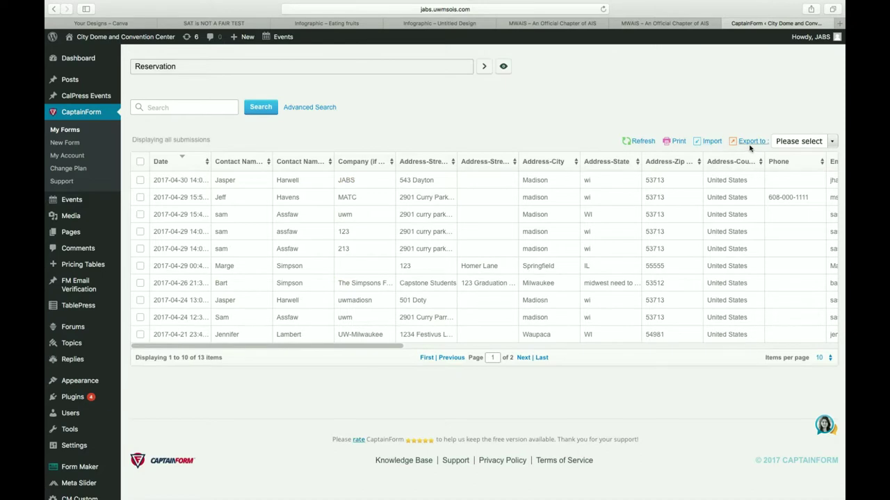
Check the export formats without exporting, then open the Reservation form's Reports
left_click(833, 142)
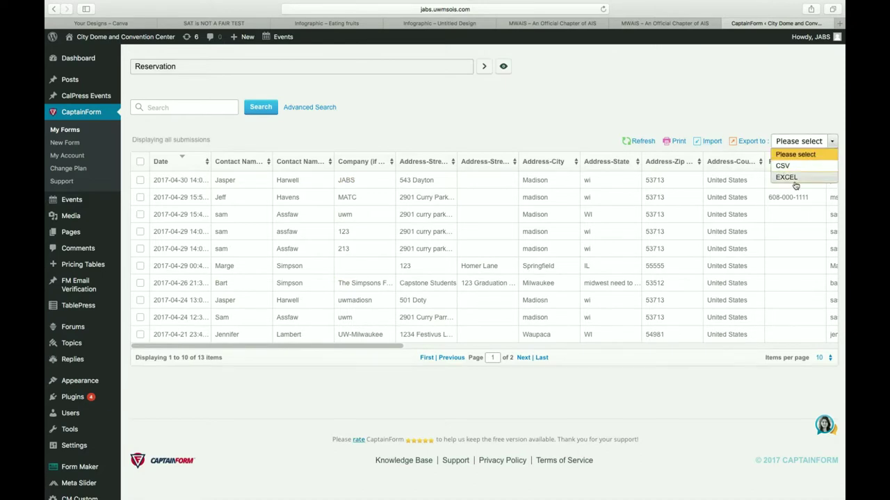
left_click(723, 90)
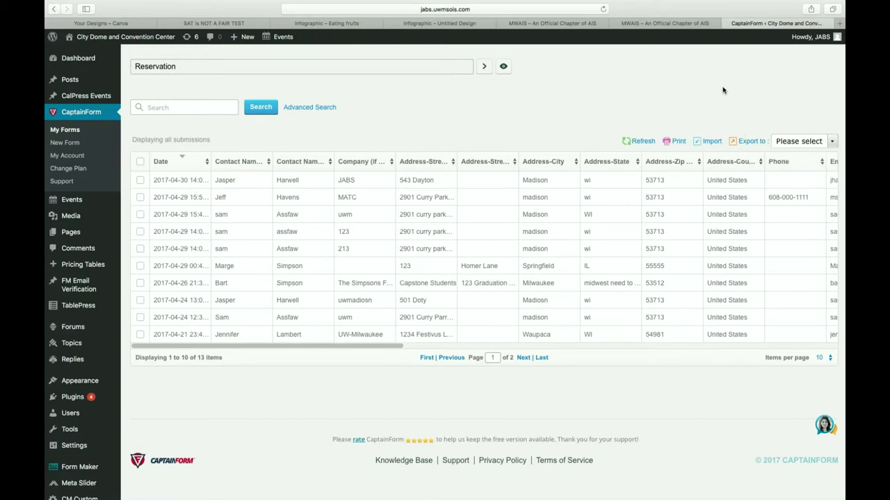
left_click(485, 68)
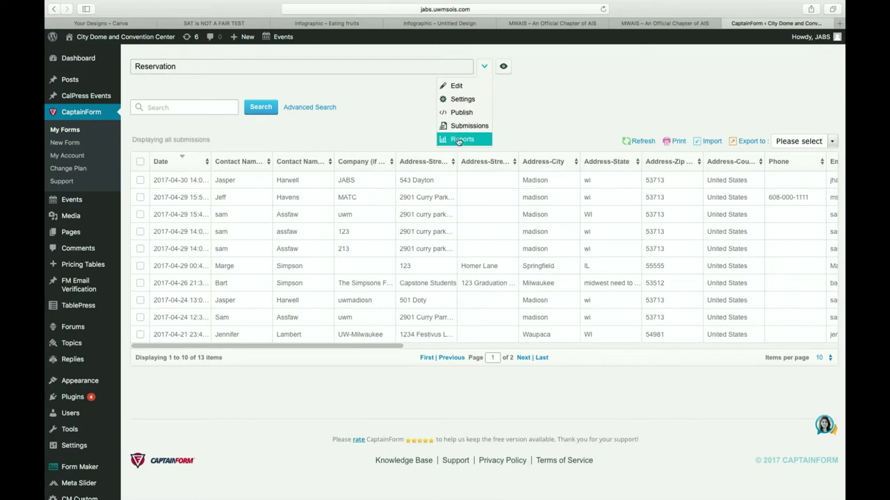
left_click(447, 141)
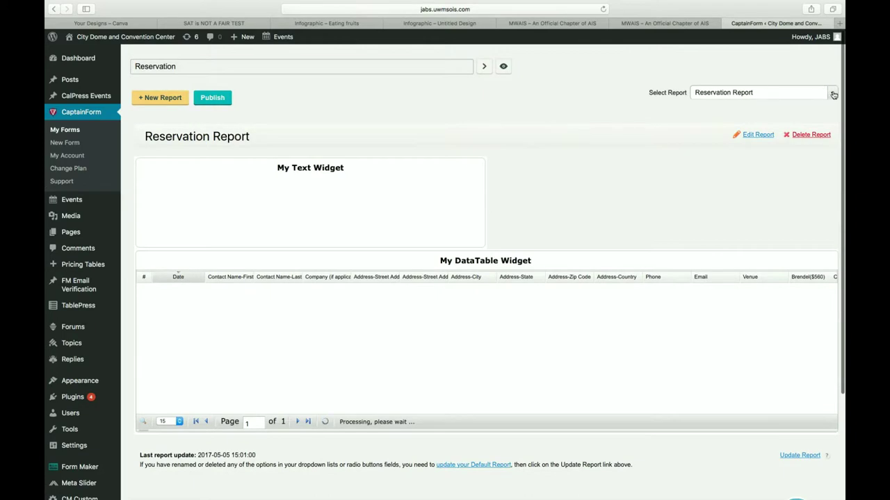
Switch to the 'All Submissions - All Fields - All Time' report and review its charts
left_click(833, 94)
left_click(746, 111)
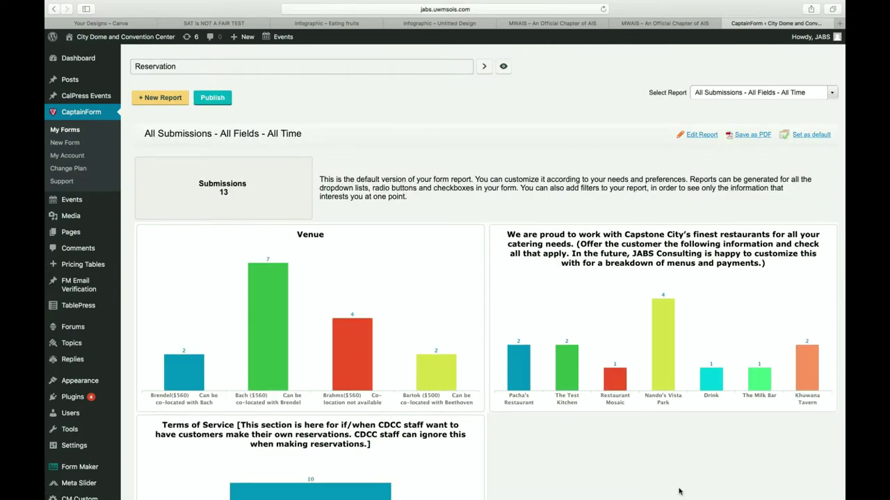
scroll(807, 376, "down", 1)
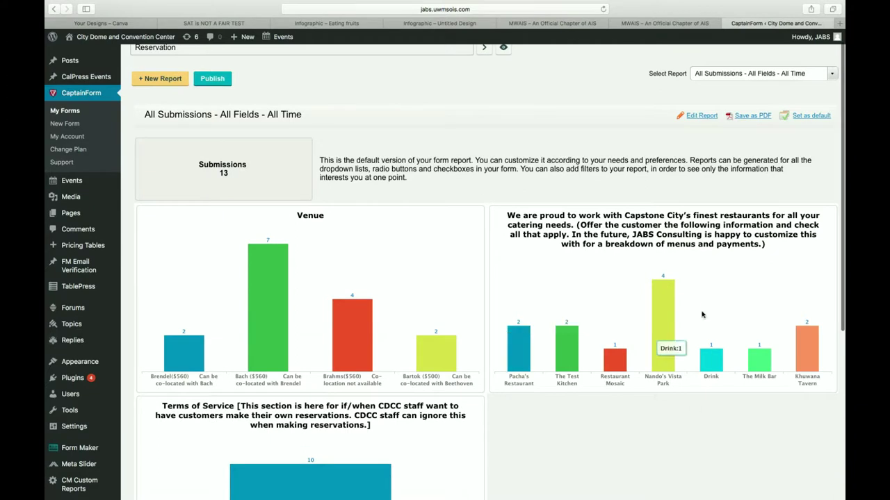
scroll(680, 487, "down", 4)
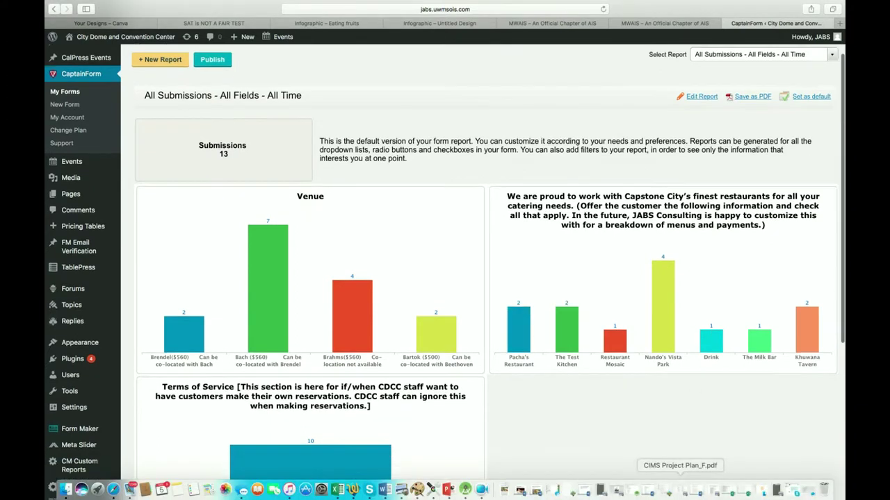